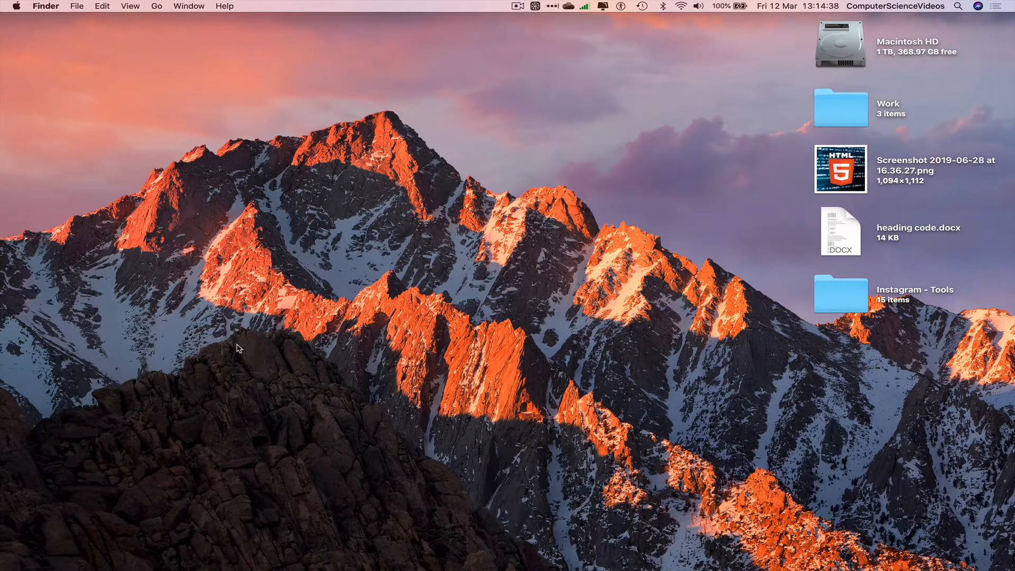
Open Google Chrome, go to office.com and open Outlook from the list of all Office 365 apps
left_click(117, 551)
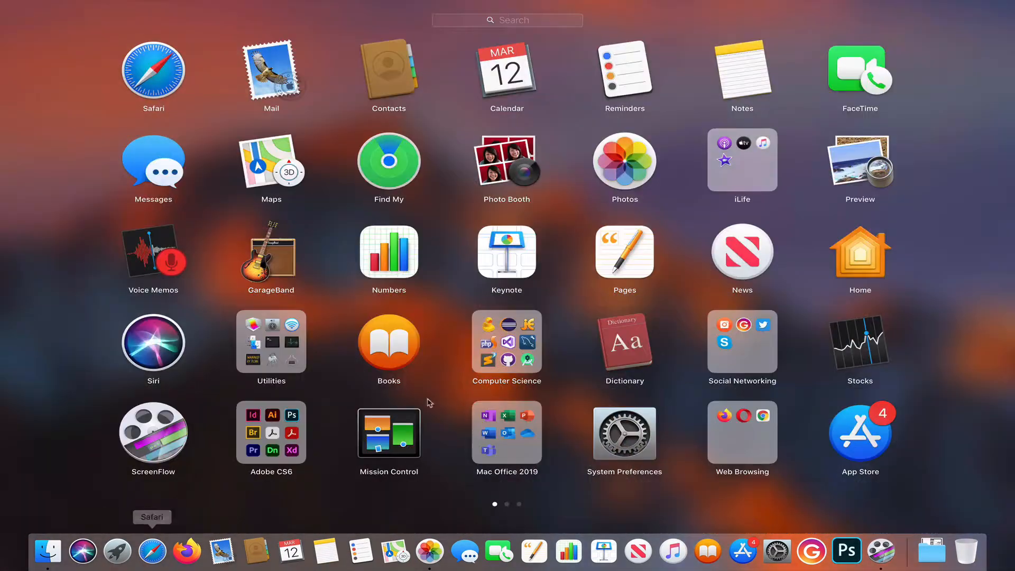
left_click(750, 426)
left_click(385, 273)
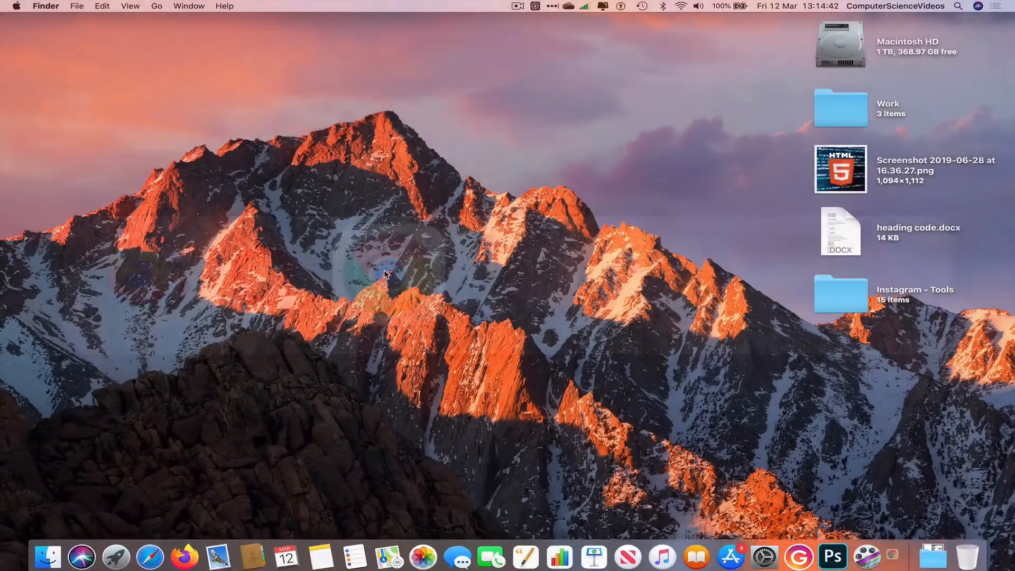
type("off")
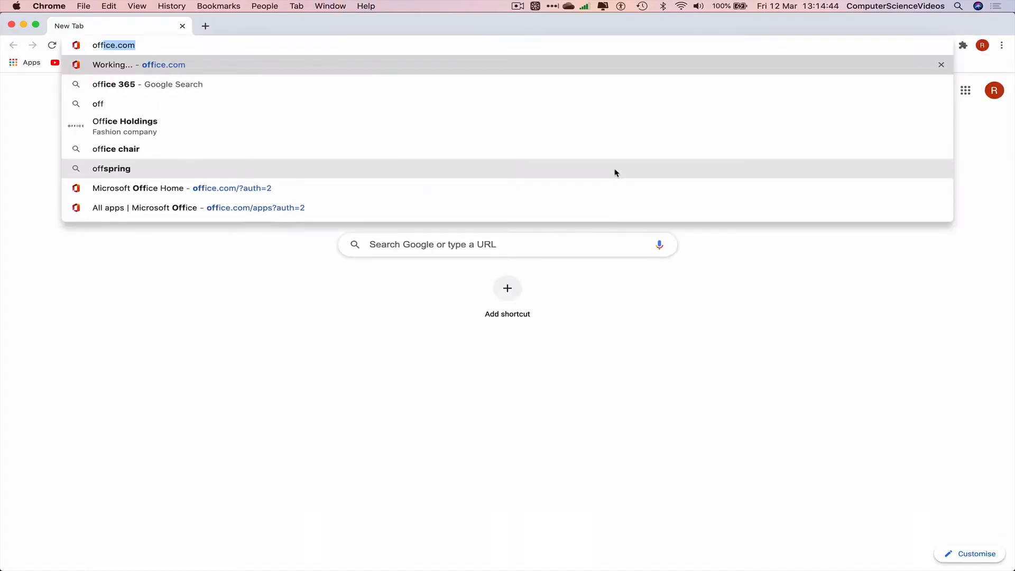
key("Return")
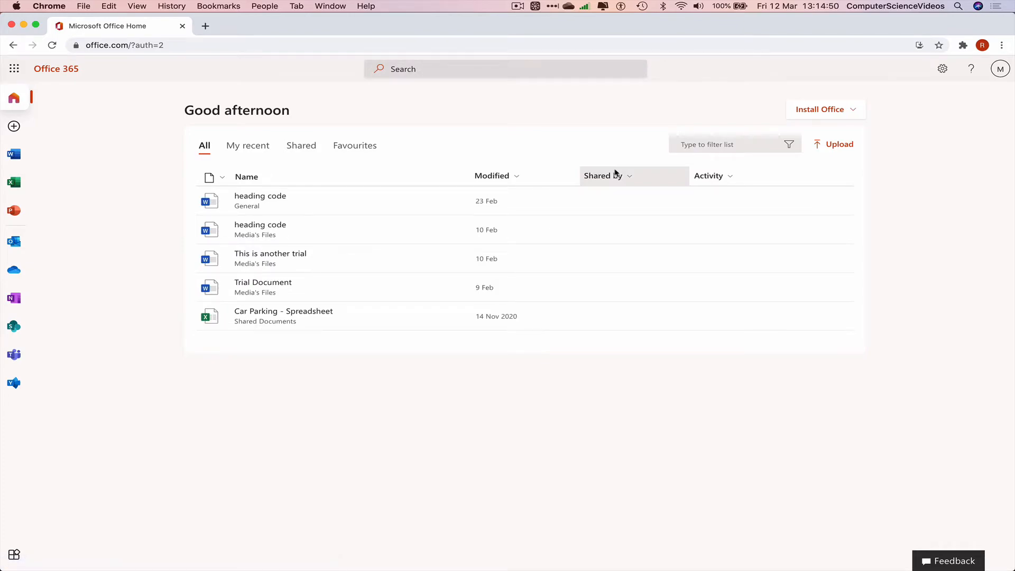
left_click(15, 553)
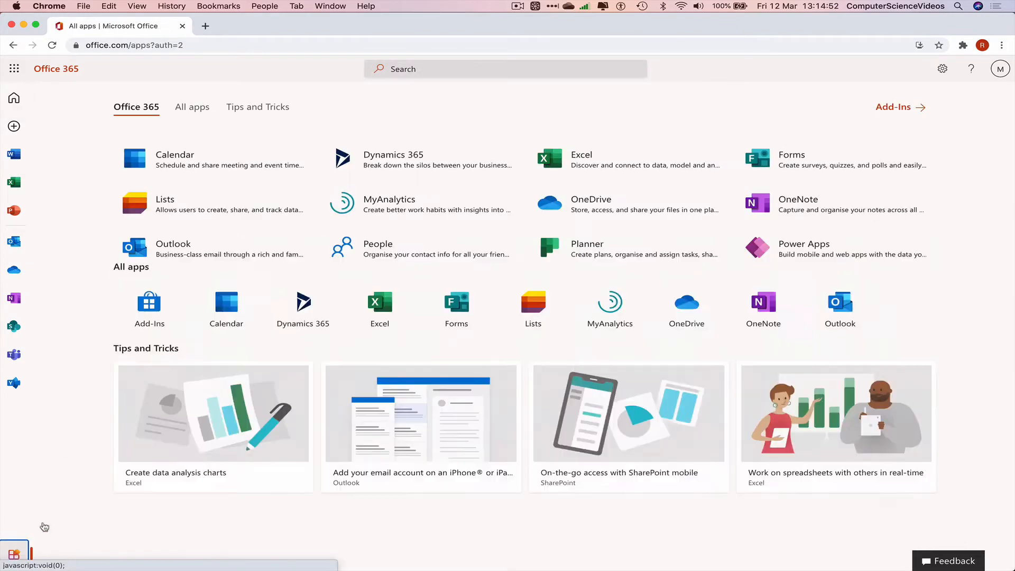
left_click(201, 239)
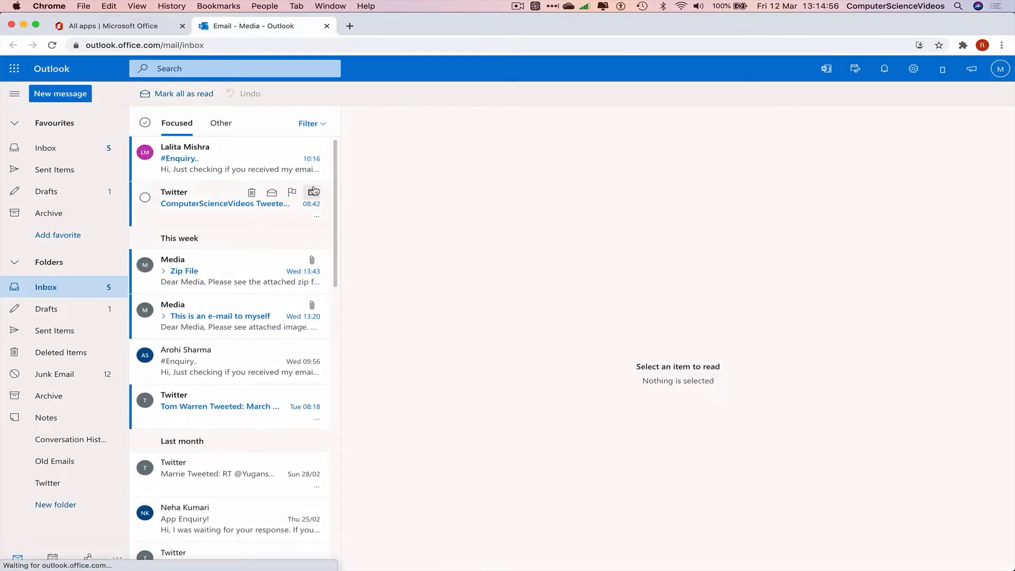
Start a new message addressed to the Media mailbox with the subject "A new e-mail"
left_click(68, 97)
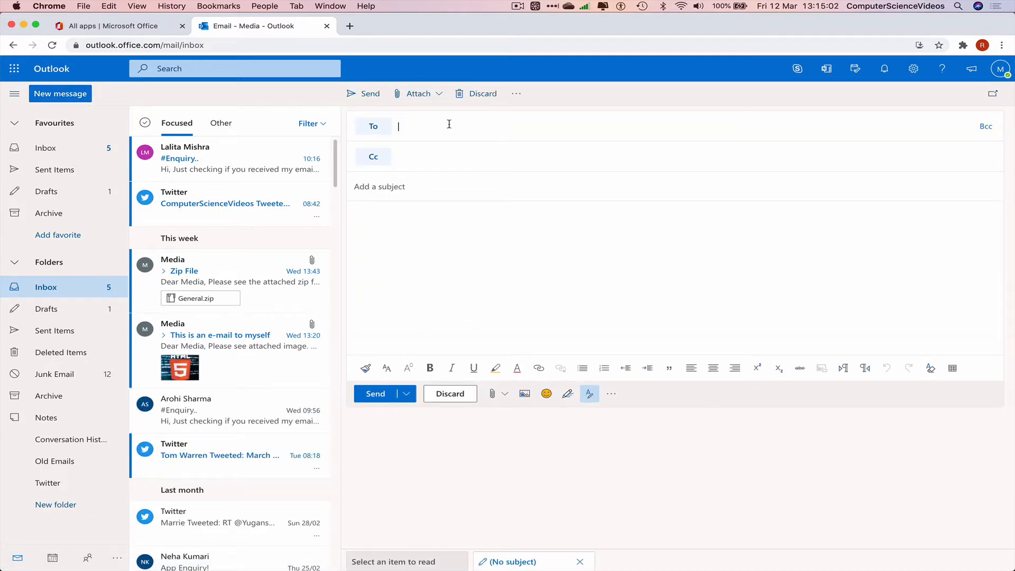
type("media")
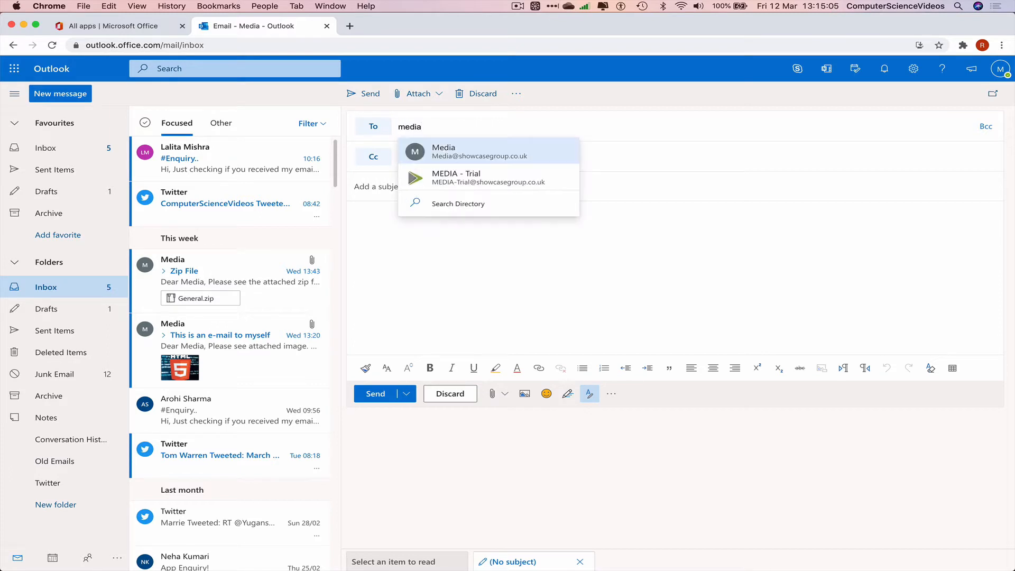
left_click(505, 151)
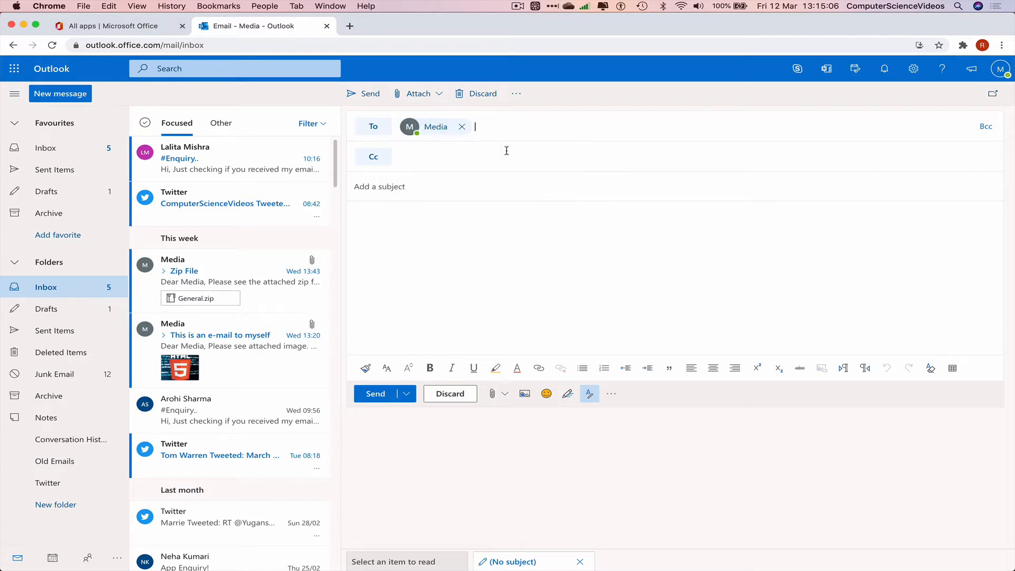
left_click(447, 188)
type("A new")
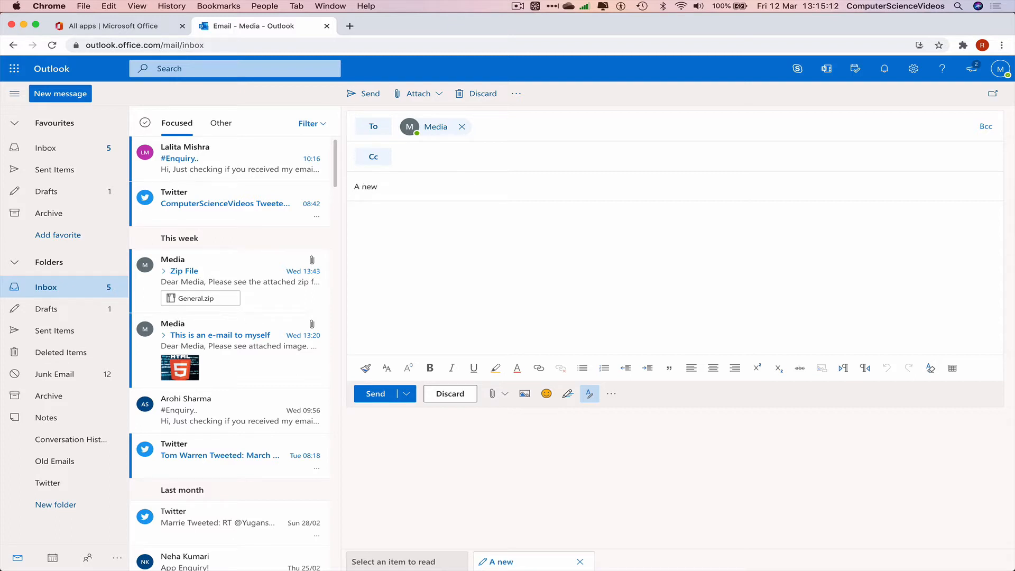
type(" e-mial")
key("BackSpace")
key("BackSpace")
key("BackSpace")
key("BackSpace")
type("mail")
Write "Dear Media" and "This is a very quick e-mail in regard to a signature." in the body, accepting the suggested rewording
left_click(461, 258)
type("Dear Media")
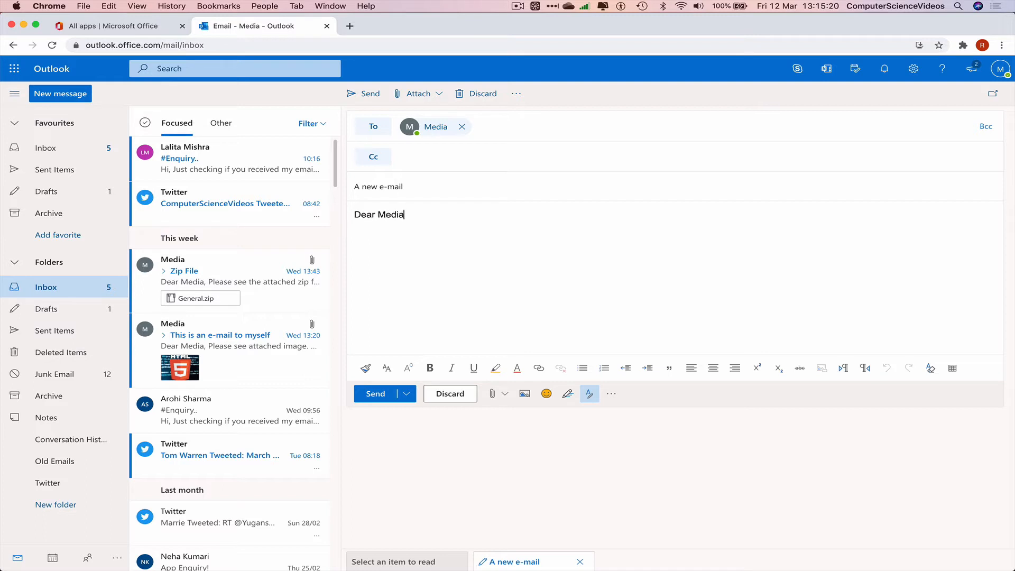
key("Return")
type("This is a very quick e-mail")
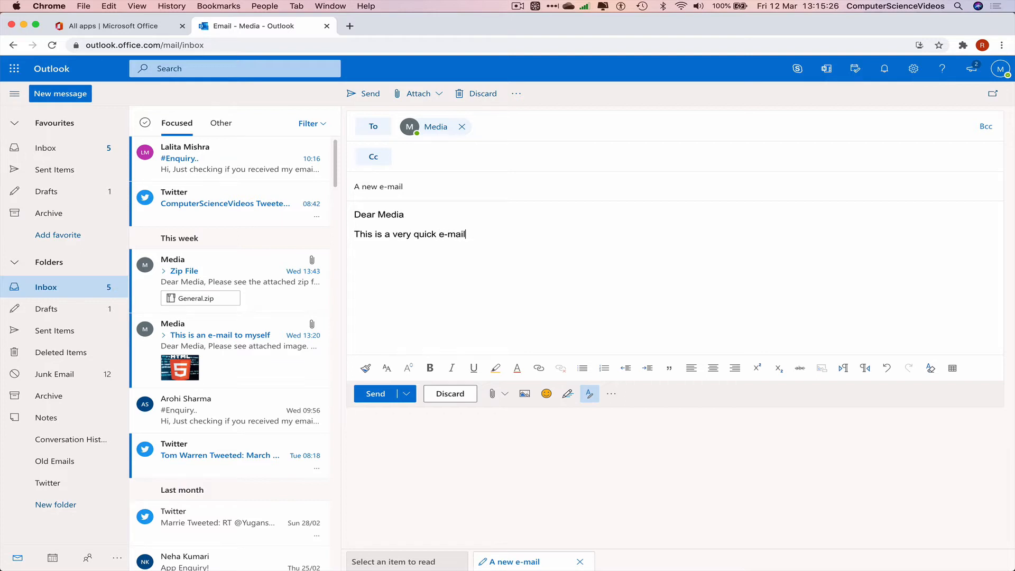
type(" in regards t")
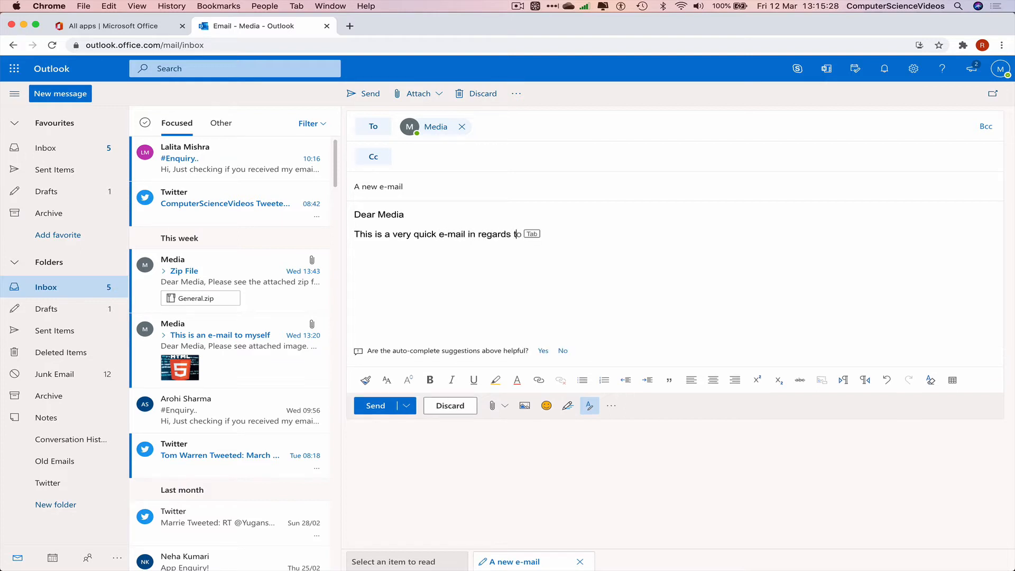
type("o a signa")
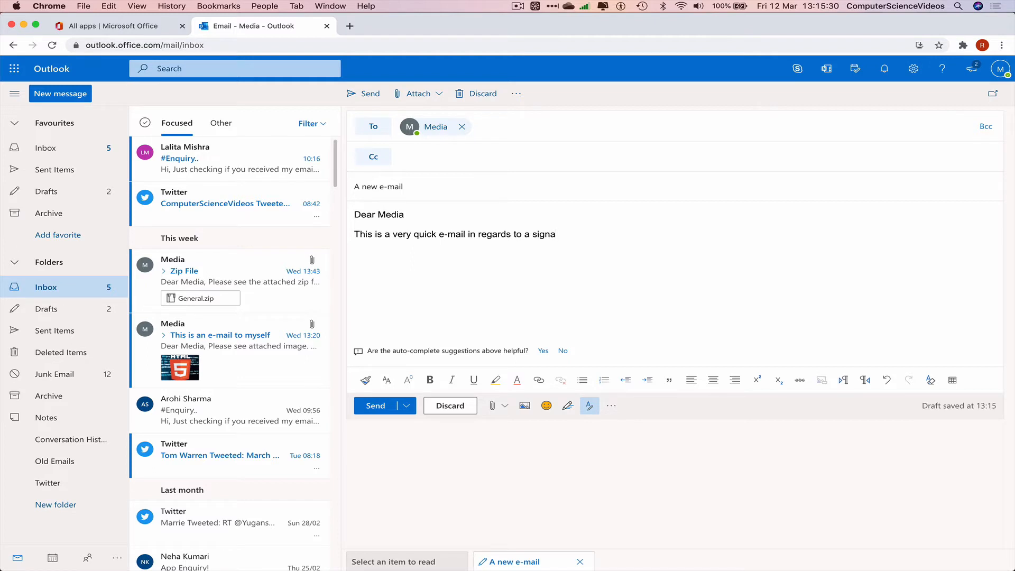
type("ture.")
left_click(497, 233)
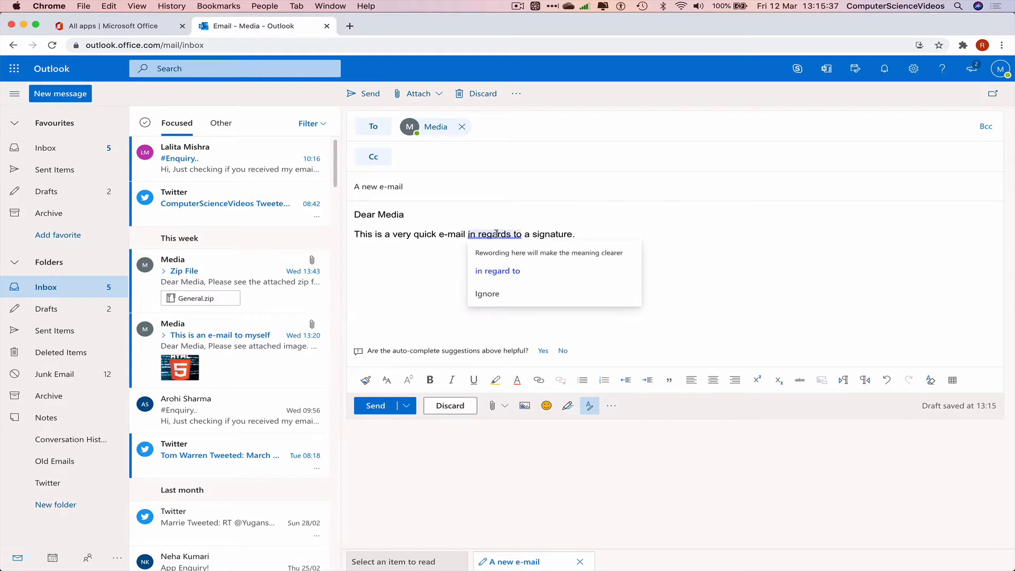
left_click(498, 272)
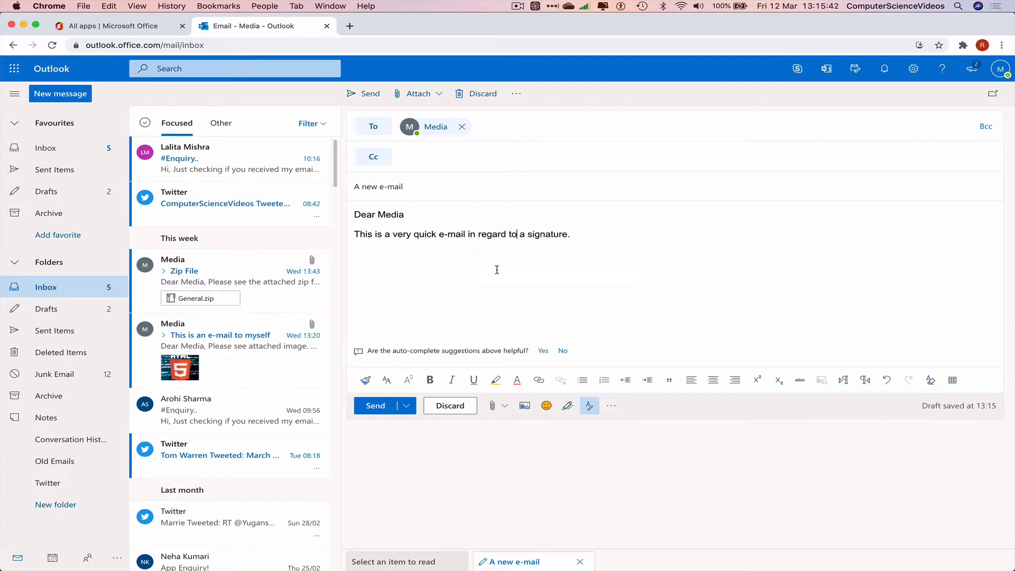
Add the closing line "Kind regards," below the message text, followed by the sender's first name on its own line
left_click(592, 234)
key("Return")
type("Kind re")
key("Tab")
type(",")
key("Return")
type("Rehan")
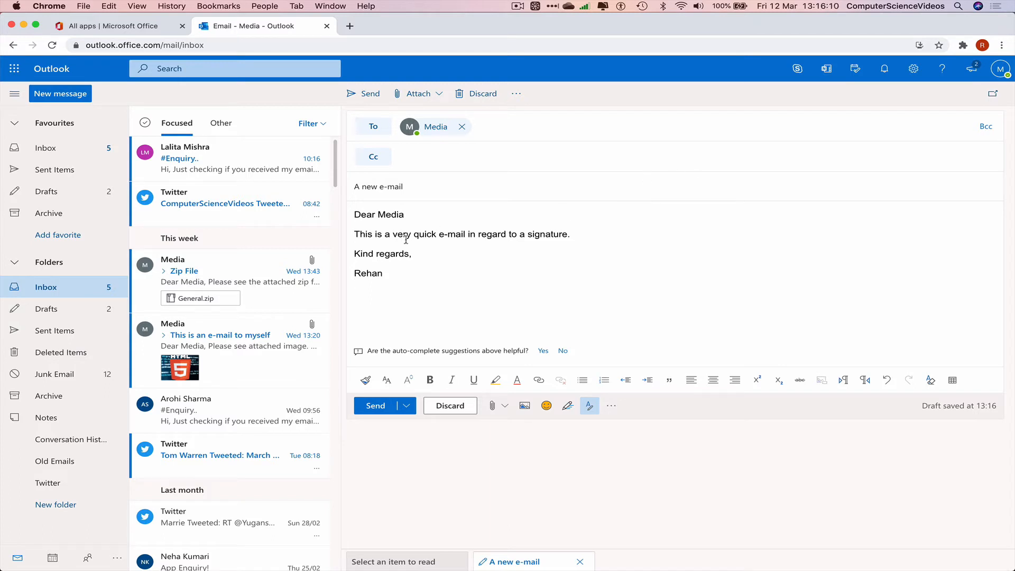
Replace the sign-off name with "Media" and add an "M:" line and a "T:" line with the phone numbers beneath it
double_click(368, 274)
type("Media")
type("M")
type(": ")
type("0")
type("__________ ")
type("T: ")
type("0116")
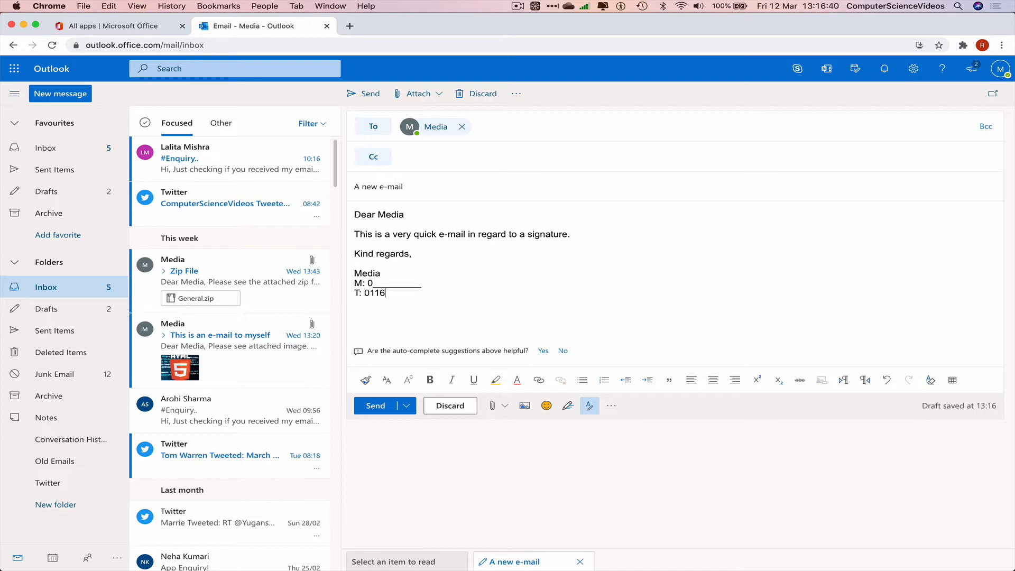
type(" 111 22")
type("22")
type("W")
type(": www")
type(".media")
type("123")
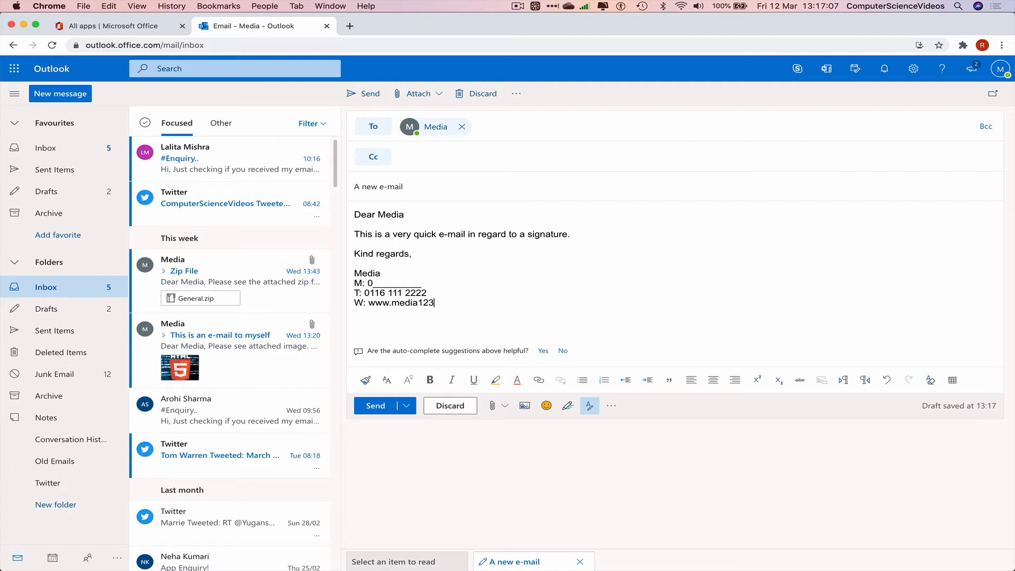
type("456789.com")
key("Return")
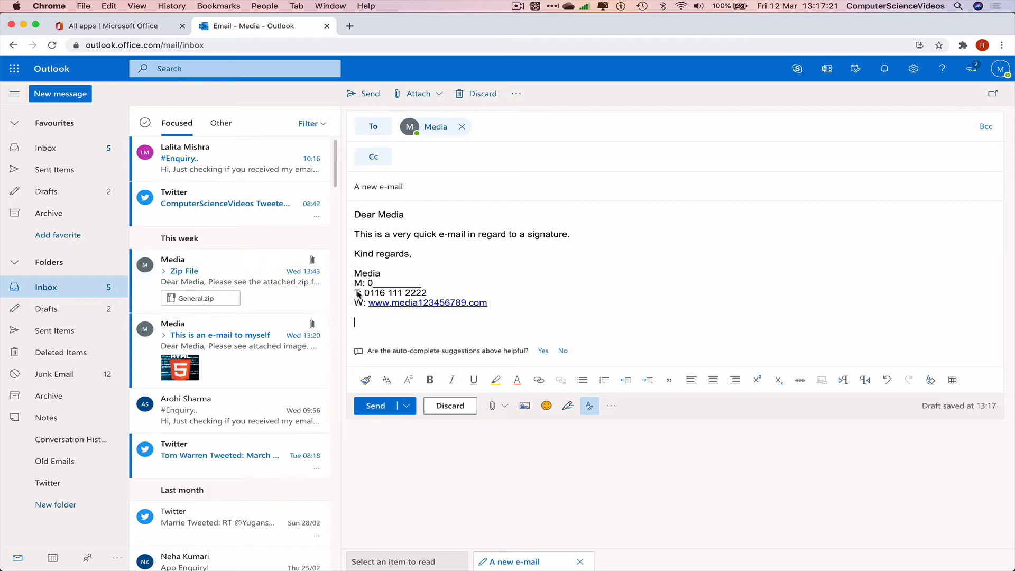
Make the sign-off name "Media" bold
double_click(367, 273)
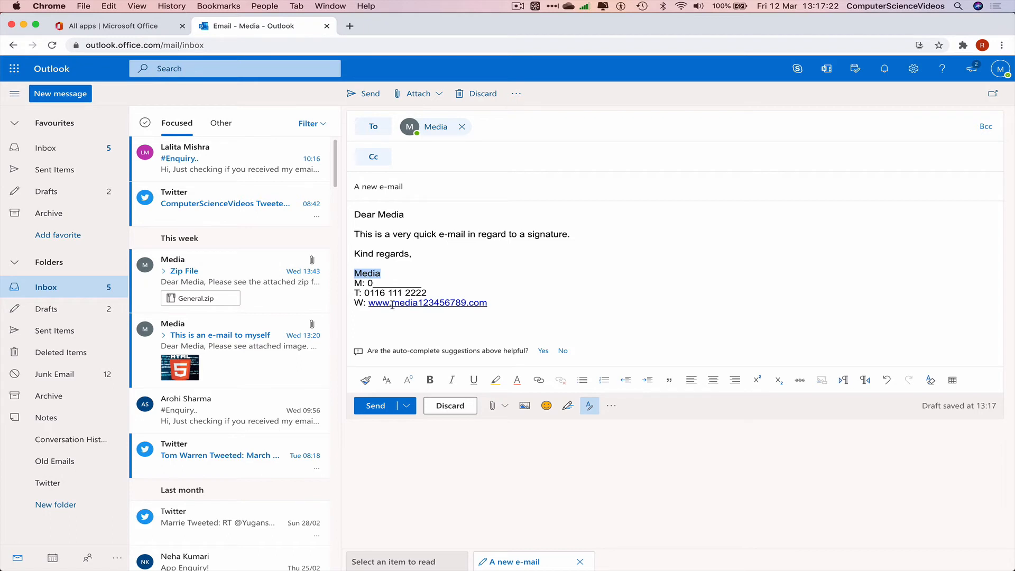
left_click(430, 380)
left_click(583, 312)
Copy the whole signature block, from the bold name down to the website line
mouse_move(525, 306)
left_mouse_down()
mouse_move(393, 271)
mouse_move(357, 273)
left_mouse_up()
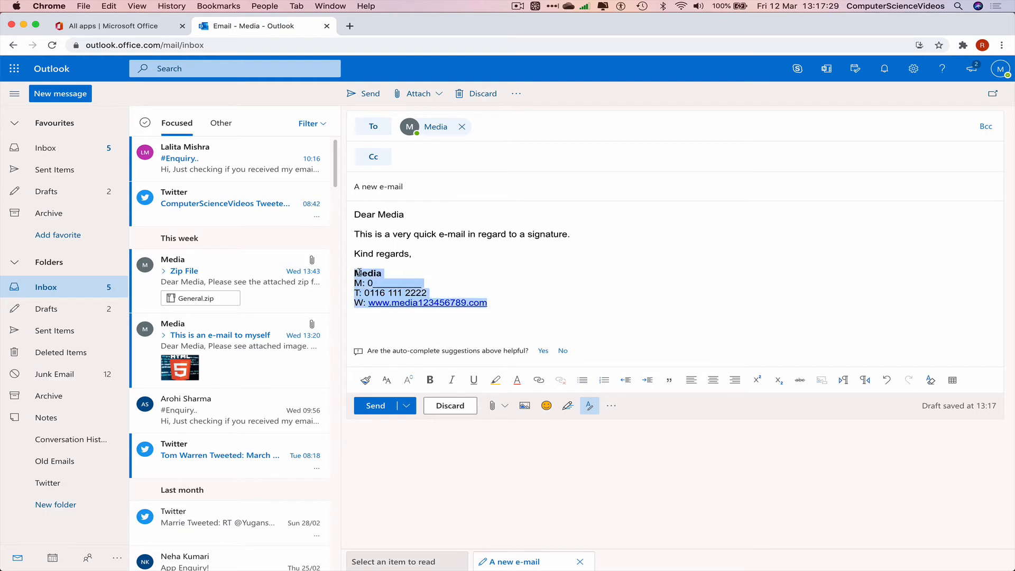
right_click(363, 275)
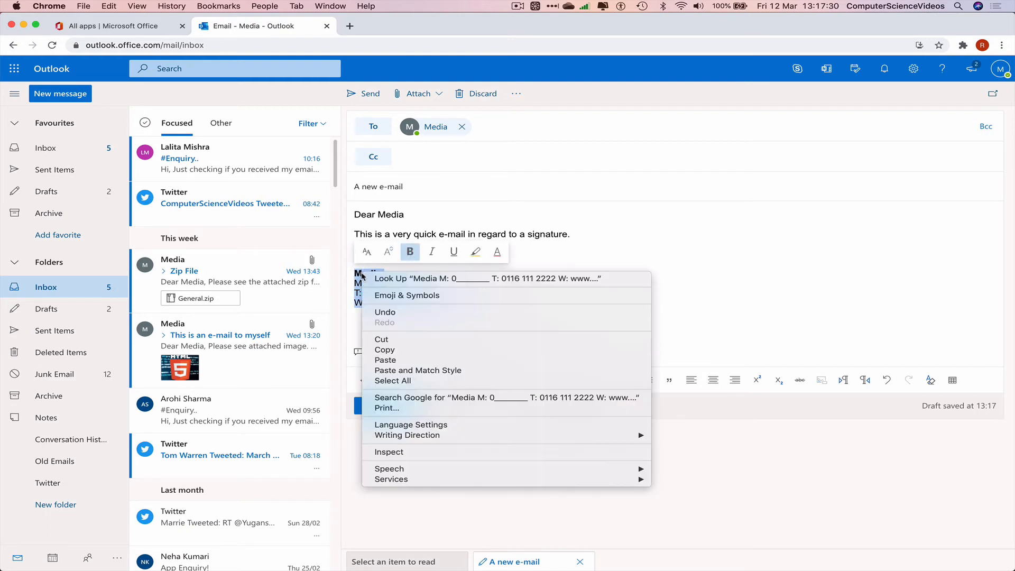
left_click(400, 350)
left_click(645, 273)
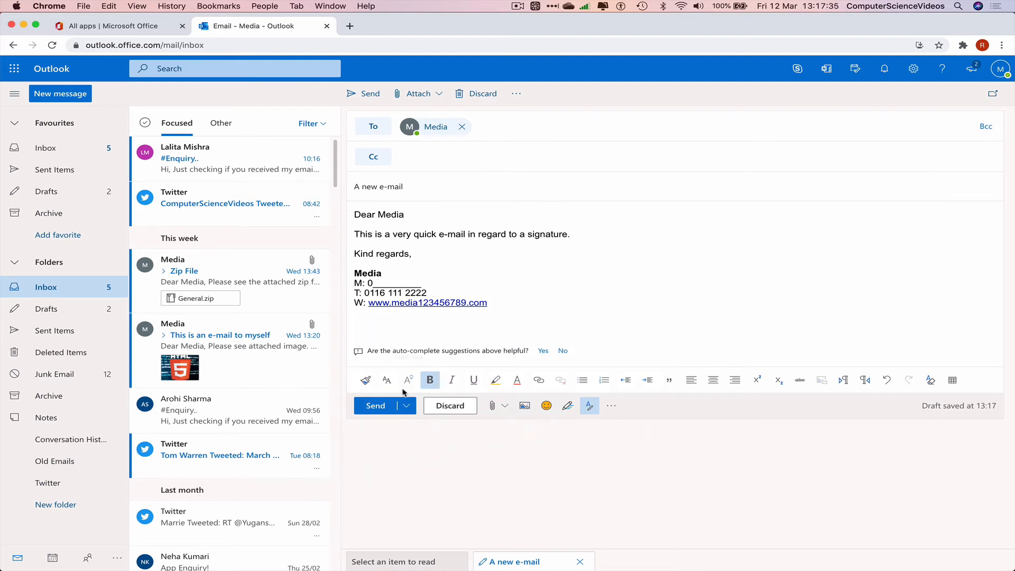
Send the message and open the copy received in the inbox
left_click(375, 408)
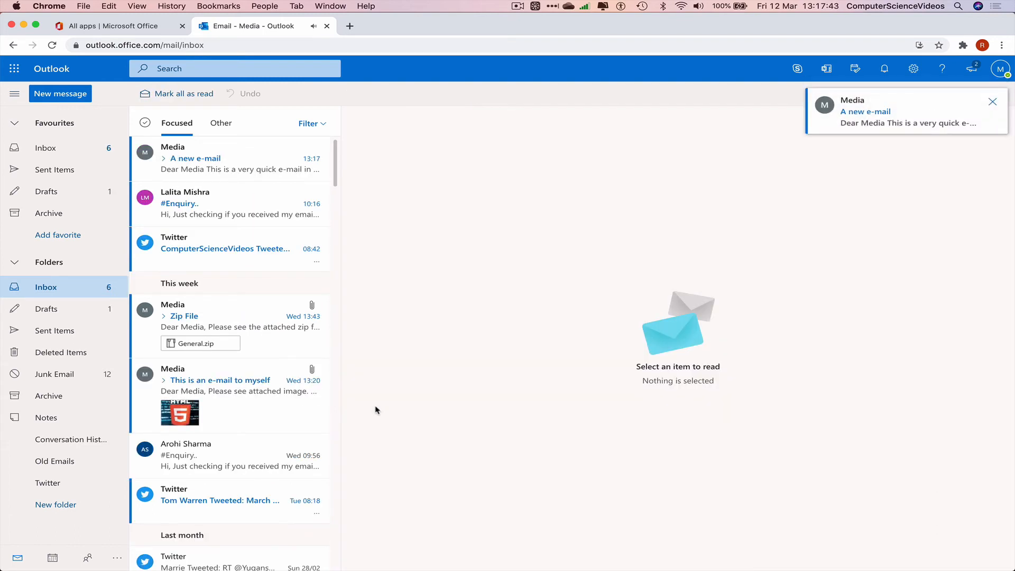
left_click(238, 169)
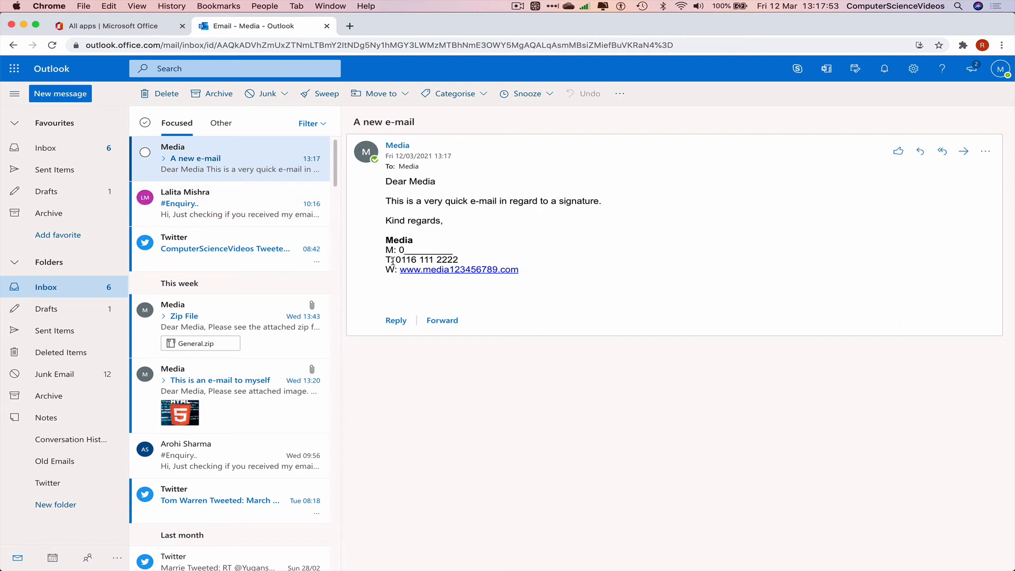
Start another new message and paste the copied signature into its body
left_click(72, 97)
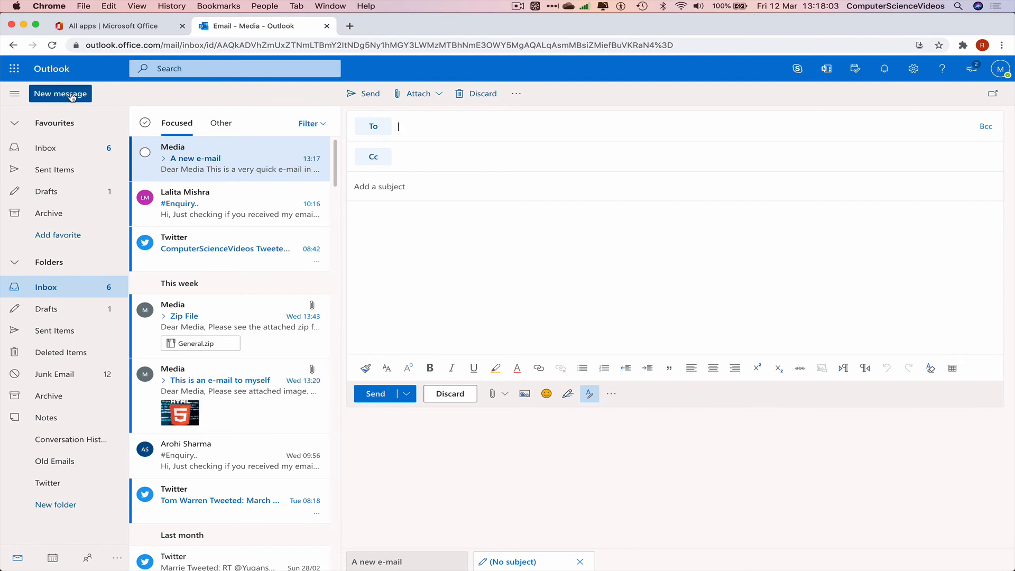
left_click(423, 290)
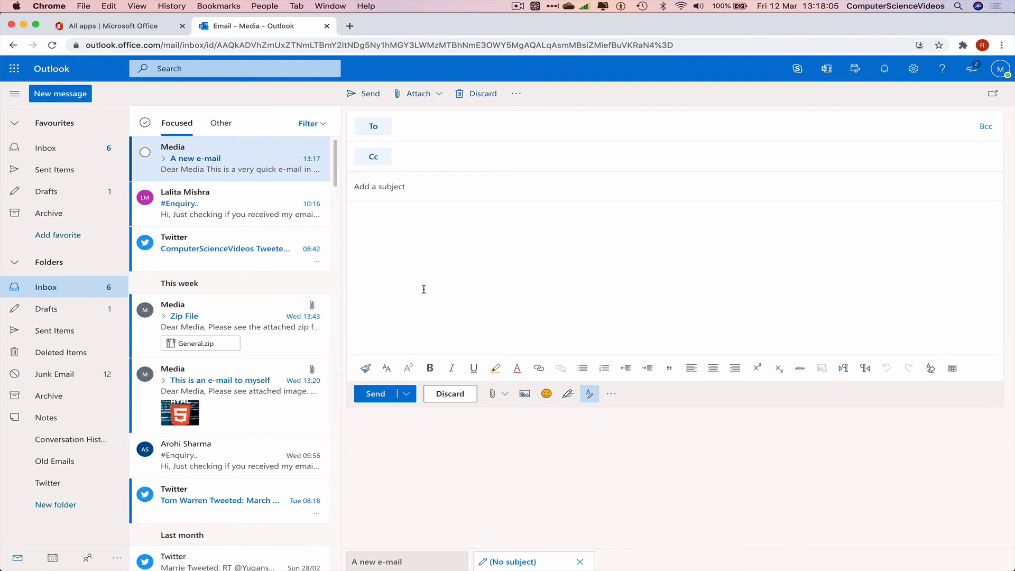
key("super+v")
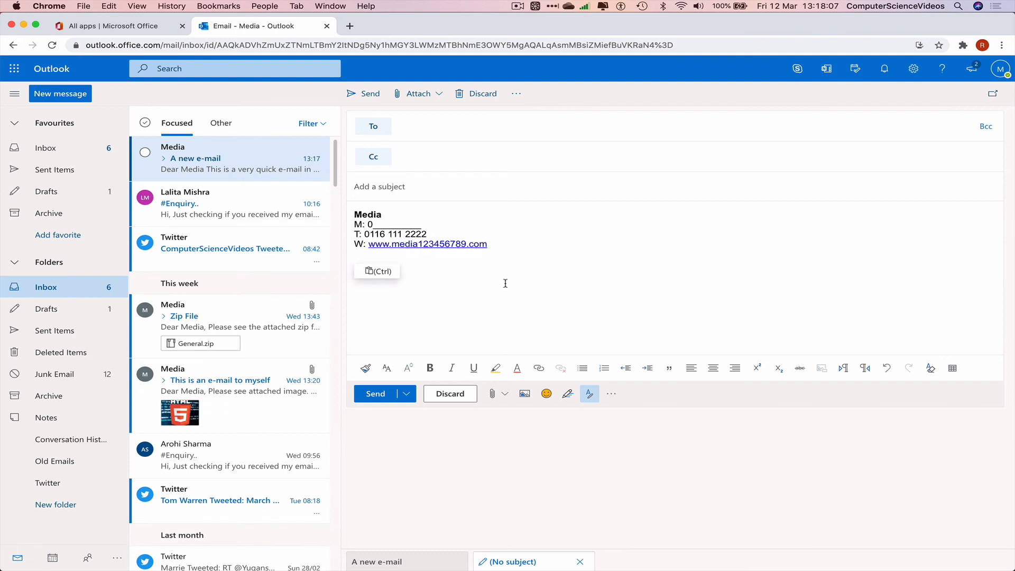
Insert blank lines above the pasted signature with the cursor on the first line, and discard the draft
left_click_drag(512, 283, 351, 213)
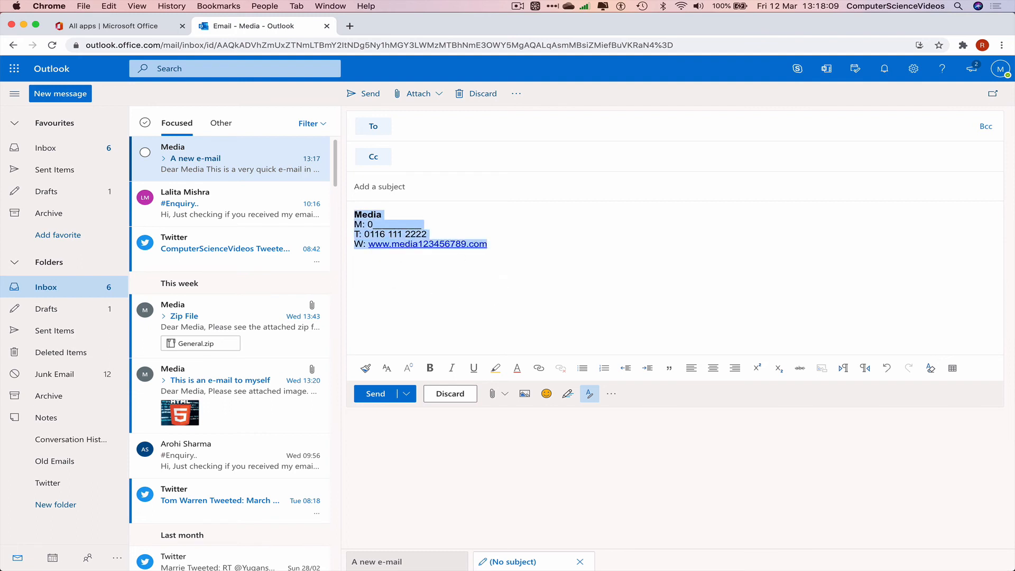
key("Left")
key("Return")
key("Return")
key("Return")
key("Return")
key("Up")
key("Up")
key("Up")
key("Up")
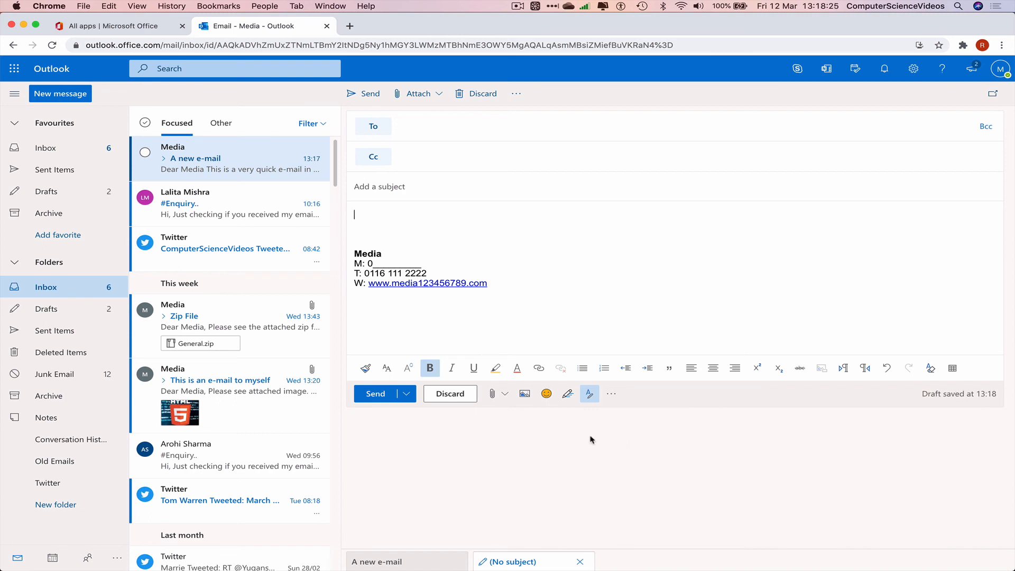
left_click(464, 396)
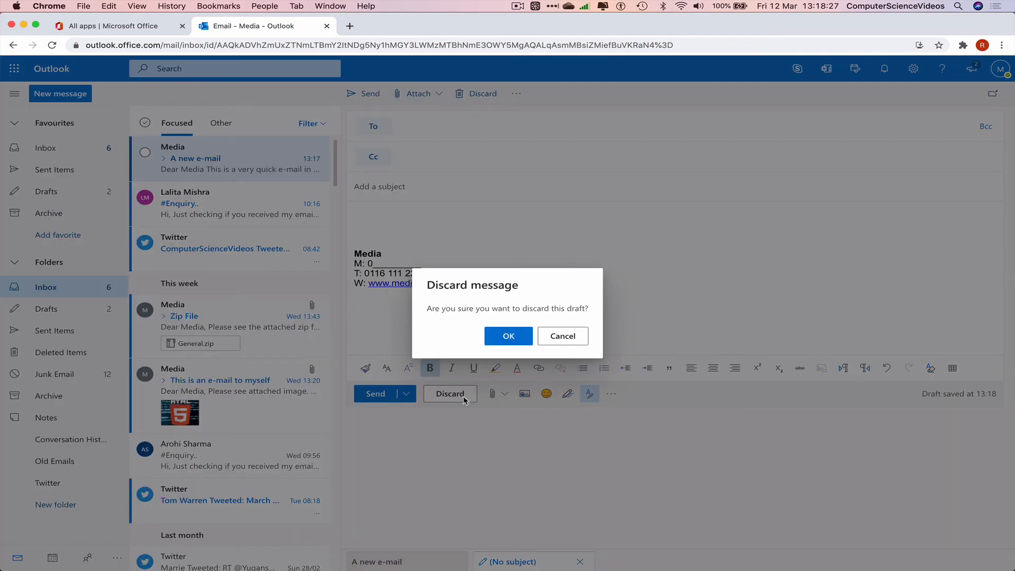
left_click(521, 337)
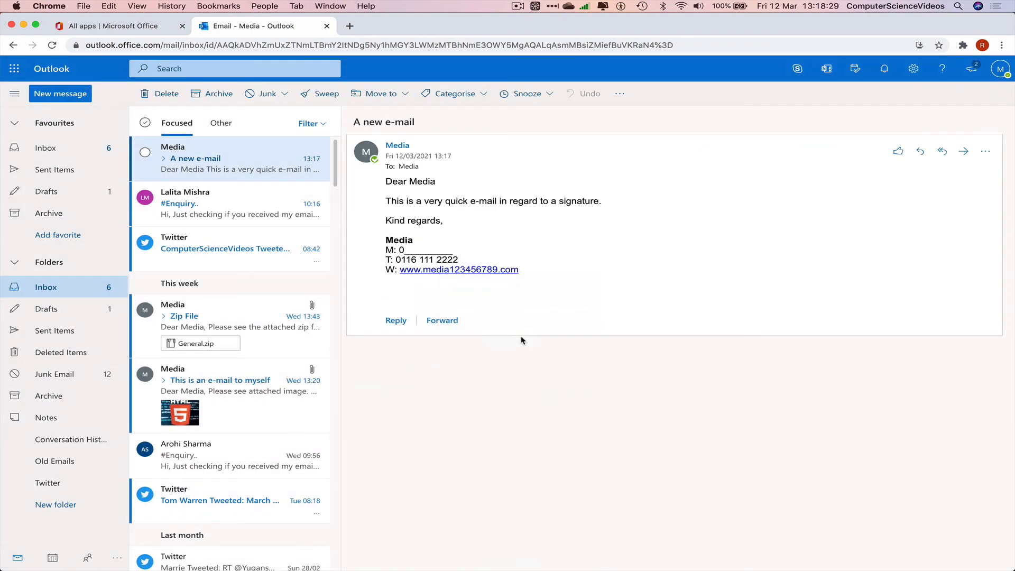
Quit Google Chrome
left_click(39, 6)
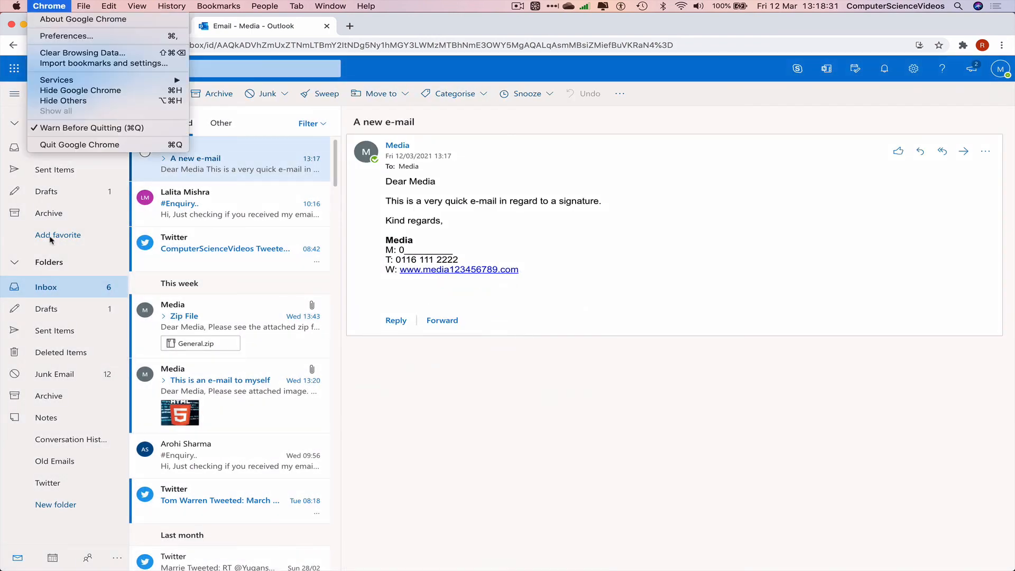
left_click(95, 149)
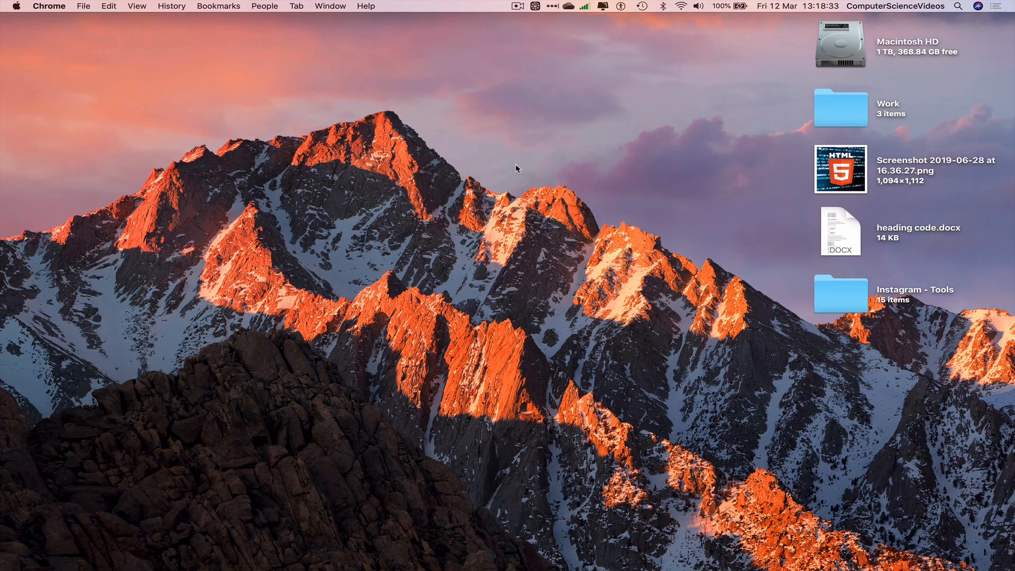